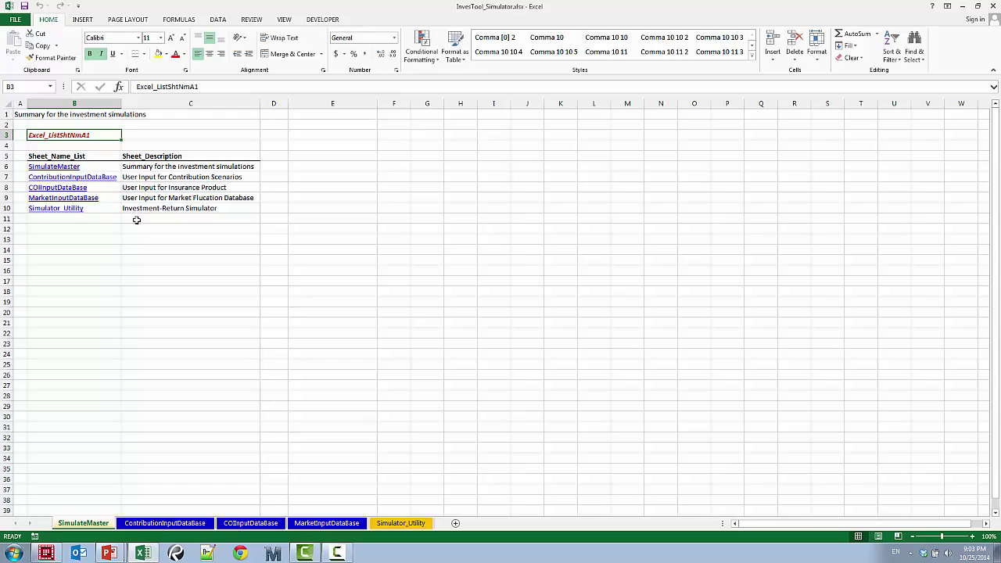
- Open the ContributionInputDataBase sheet from the summary and examine the ten contribution scenarios, including the first year's monthly amounts in scenario 1
left_click(129, 243)
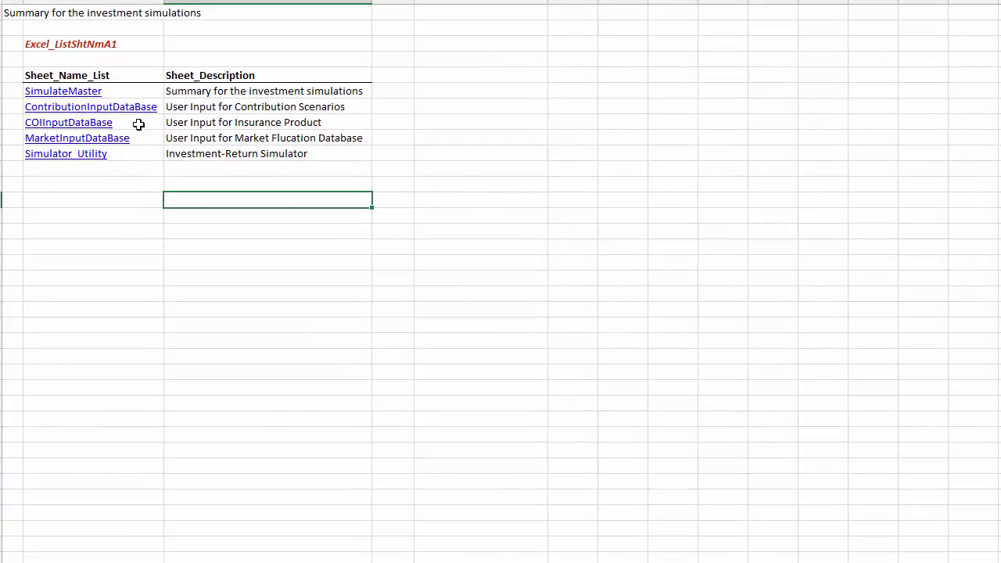
left_click(143, 111)
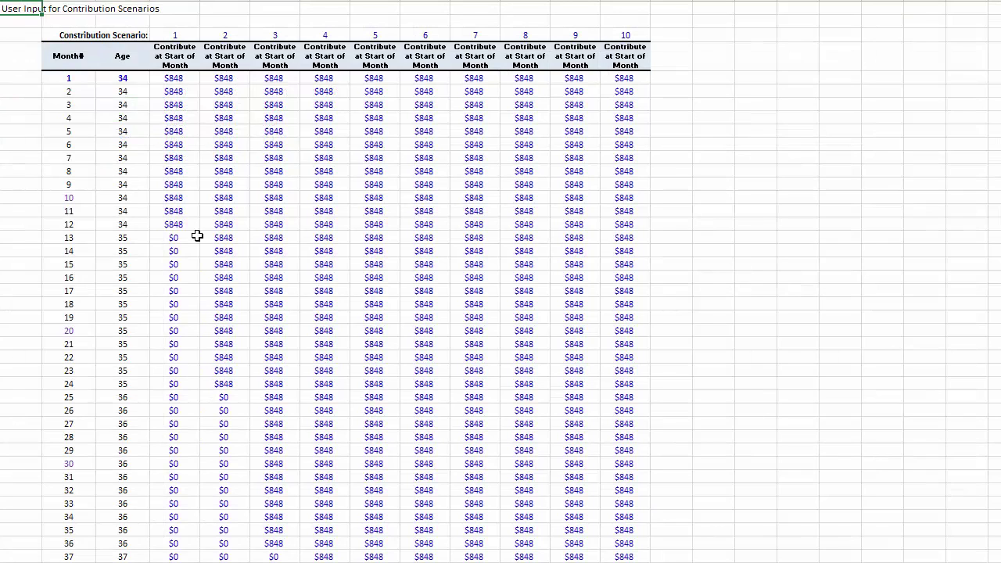
left_click(175, 1)
left_click_drag(175, 2, 626, 2)
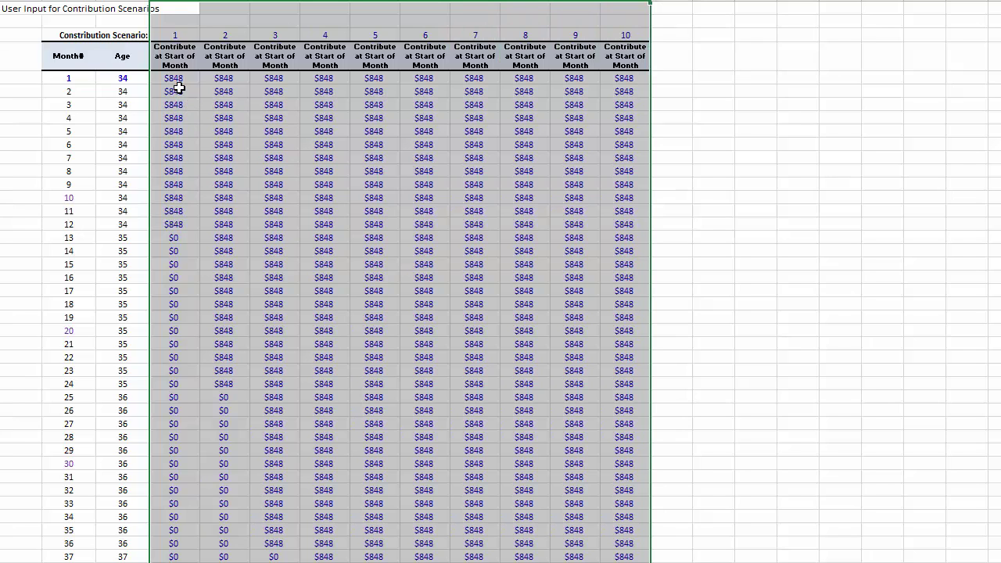
left_click(121, 77)
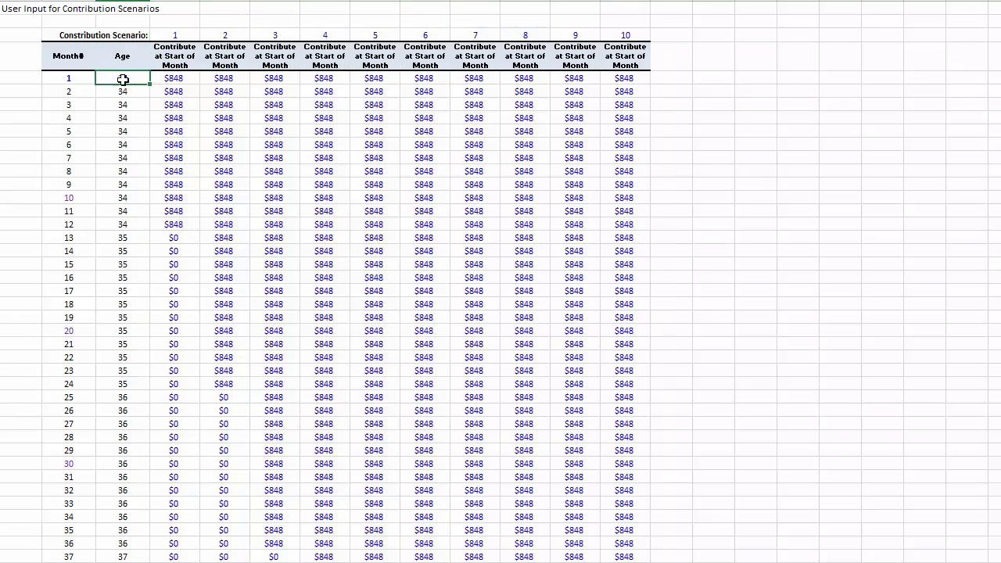
left_click(166, 75)
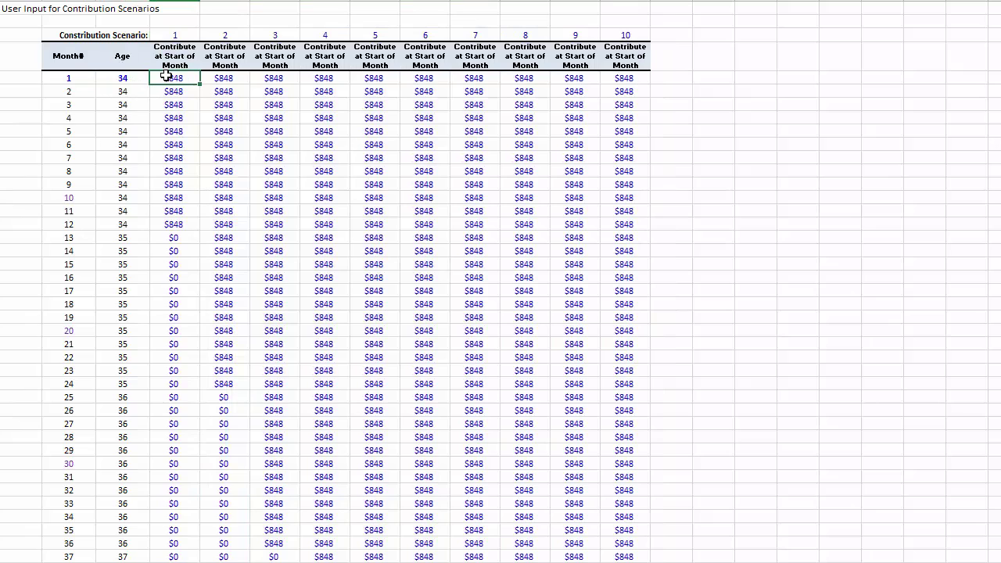
left_click_drag(166, 76, 175, 219)
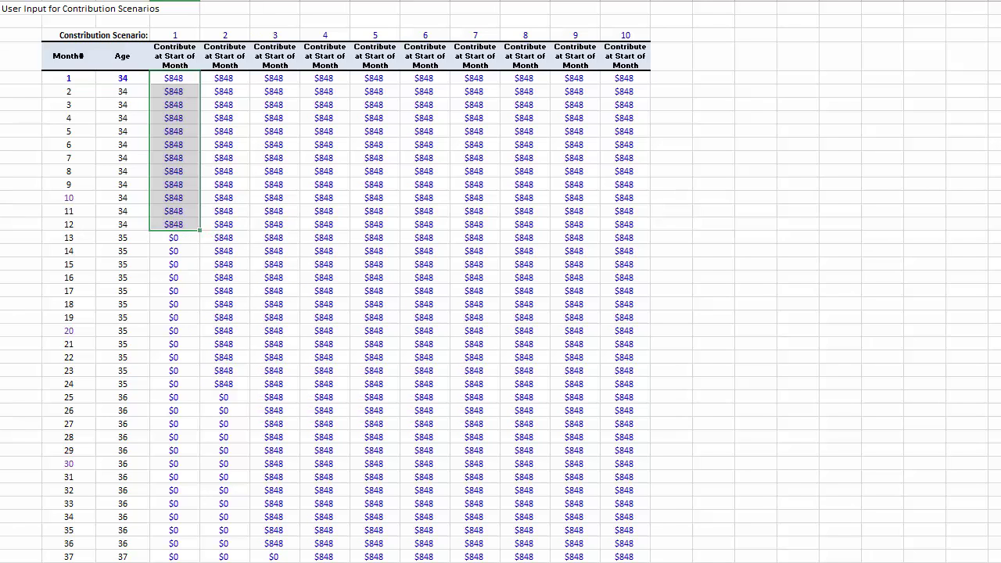
- Go to the COIInputDataBase sheet and examine the payout, covered age and yearly costs of the insurance products
key("ctrl+Page_Down")
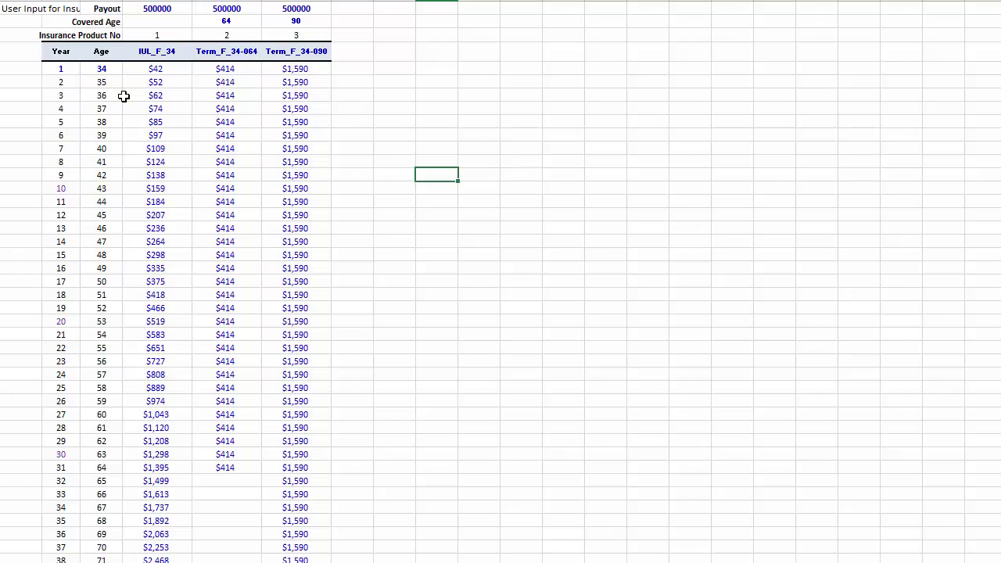
left_click(161, 10)
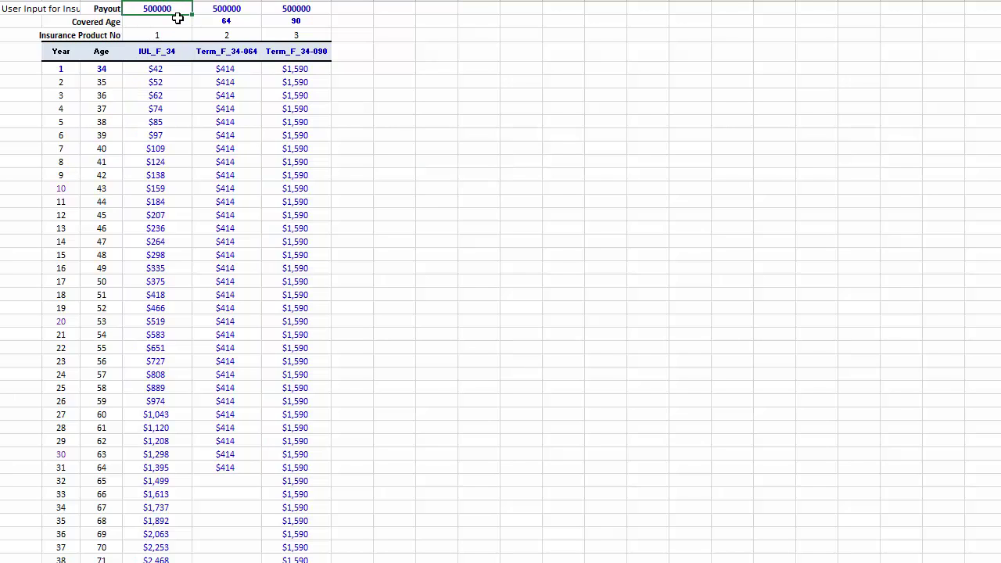
left_click_drag(97, 24, 296, 22)
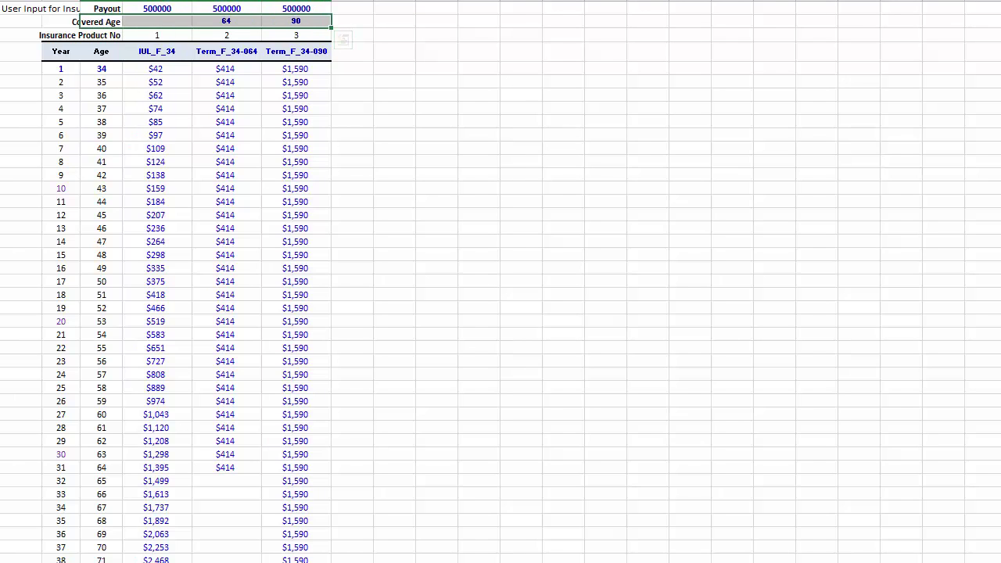
left_click_drag(157, 0, 293, 22)
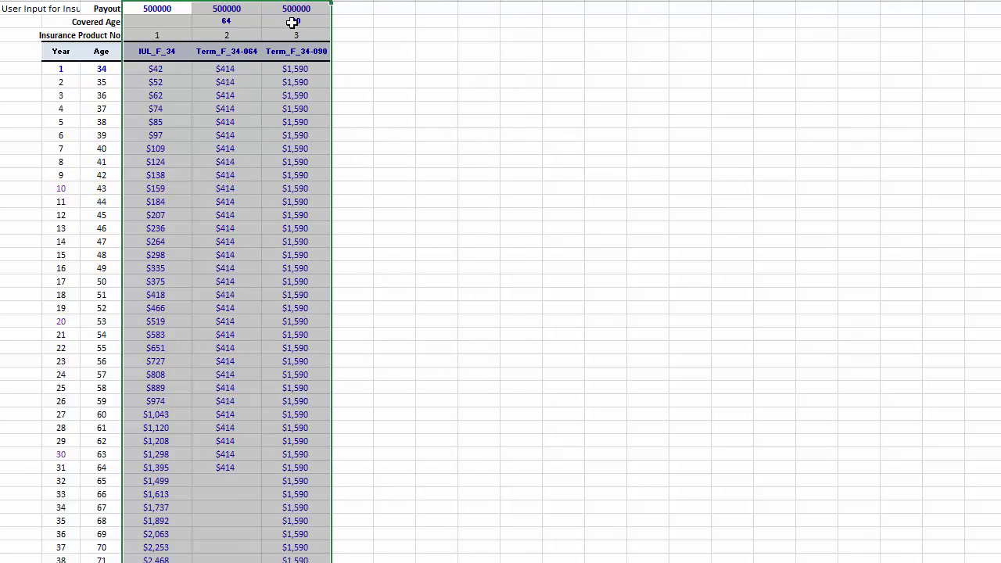
left_click(225, 161)
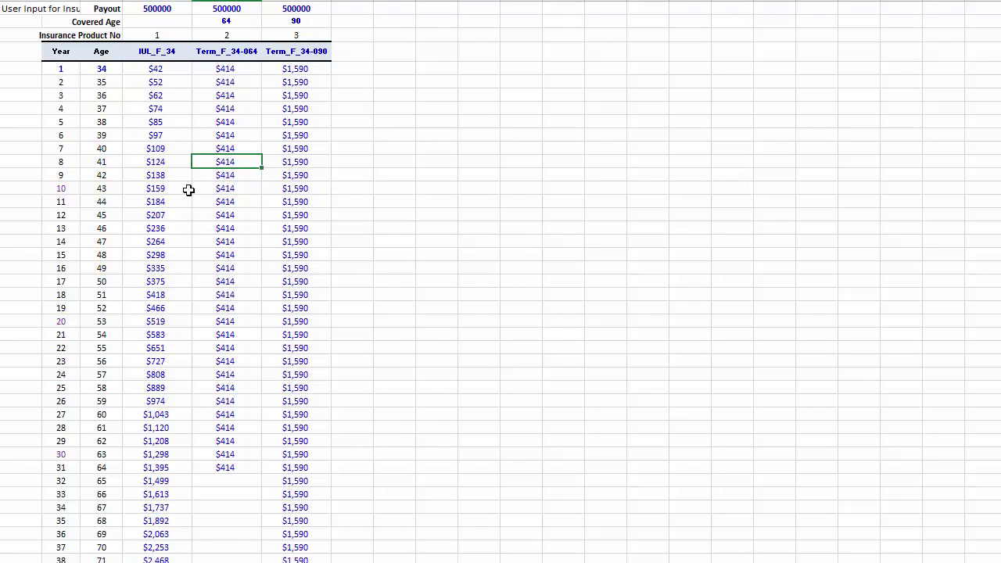
left_click_drag(155, 71, 268, 496)
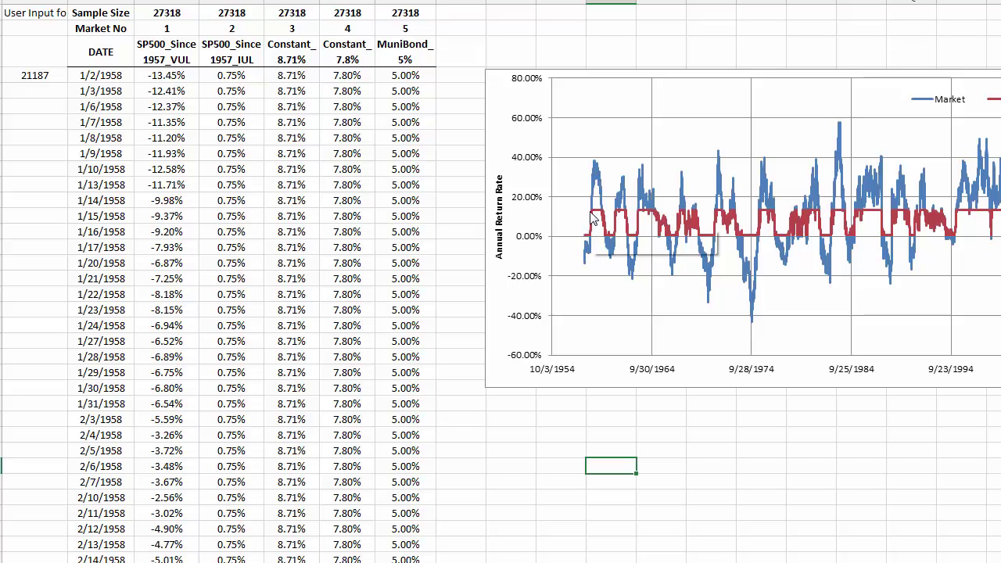
- Examine the annual return chart and the market columns on the MarketInputDataBase sheet
mouse_move(592, 217)
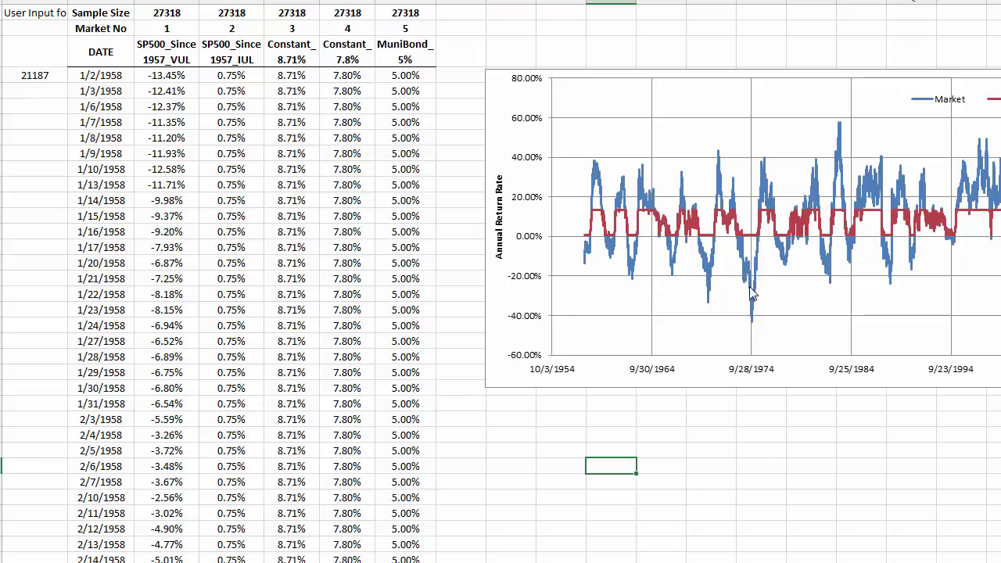
left_click(292, 2)
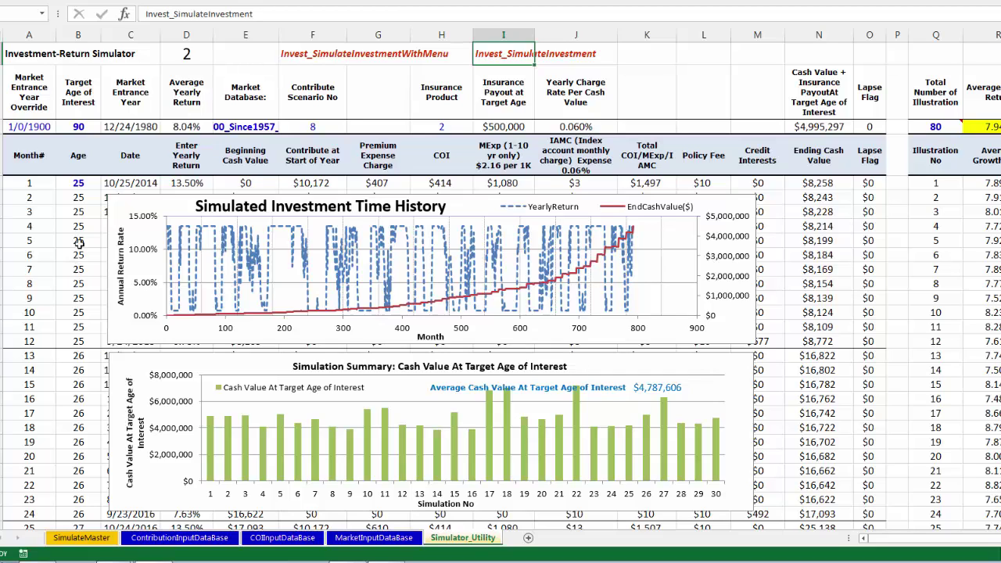
- Review the simulator's input cells for market entrance override, target age, market database, contribution scenario and insurance product
left_click(33, 127)
left_click(76, 127)
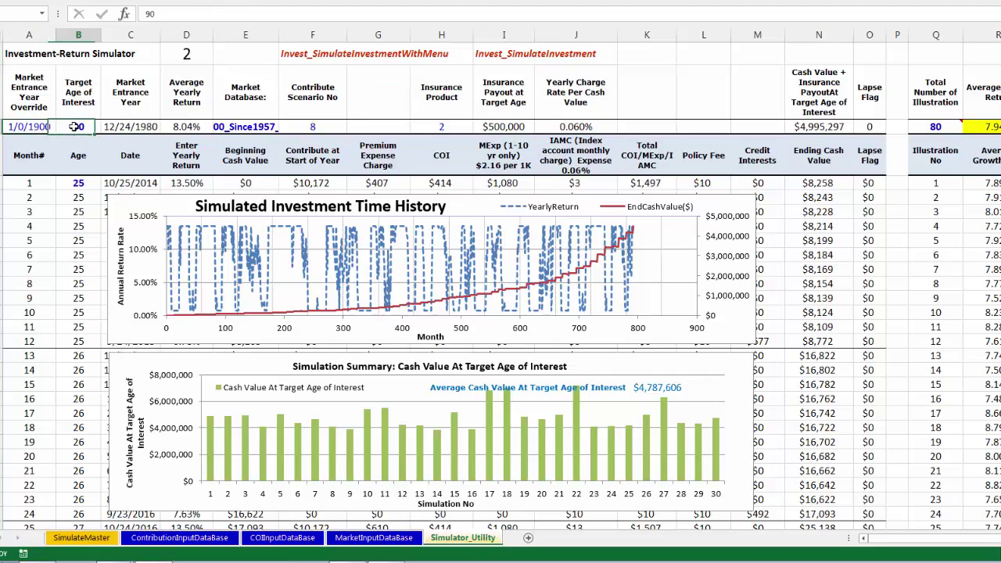
left_click(253, 125)
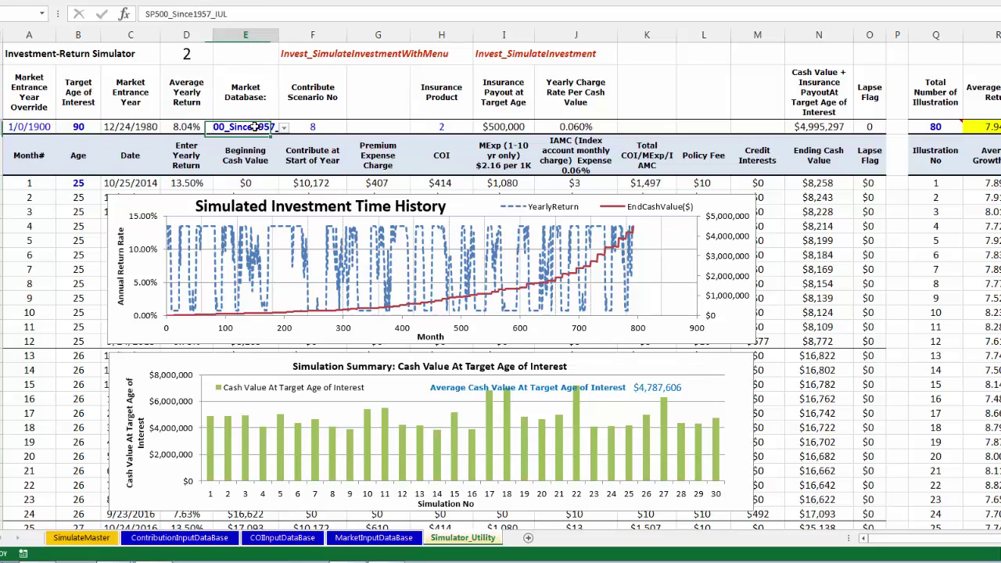
left_click(314, 127)
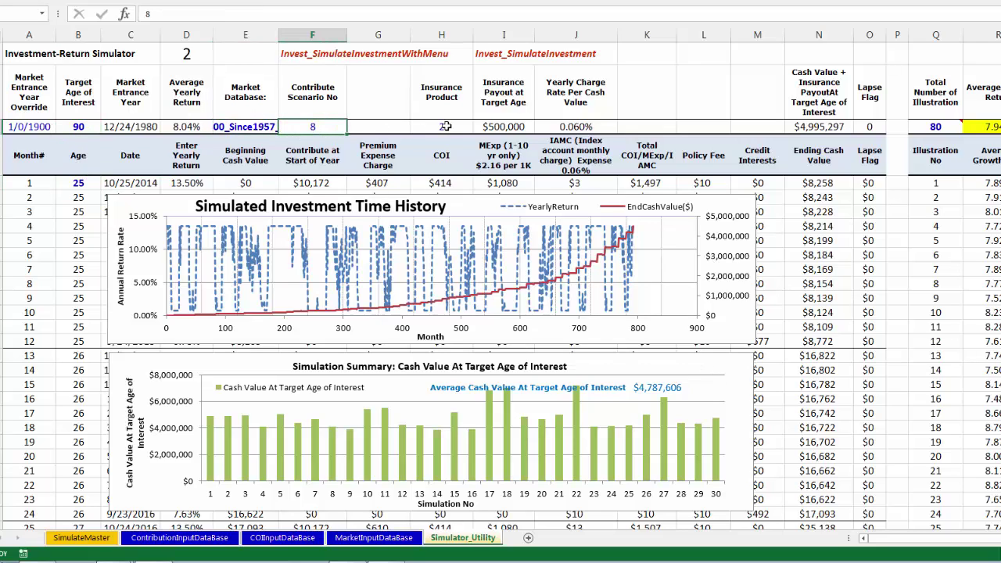
left_click(445, 125)
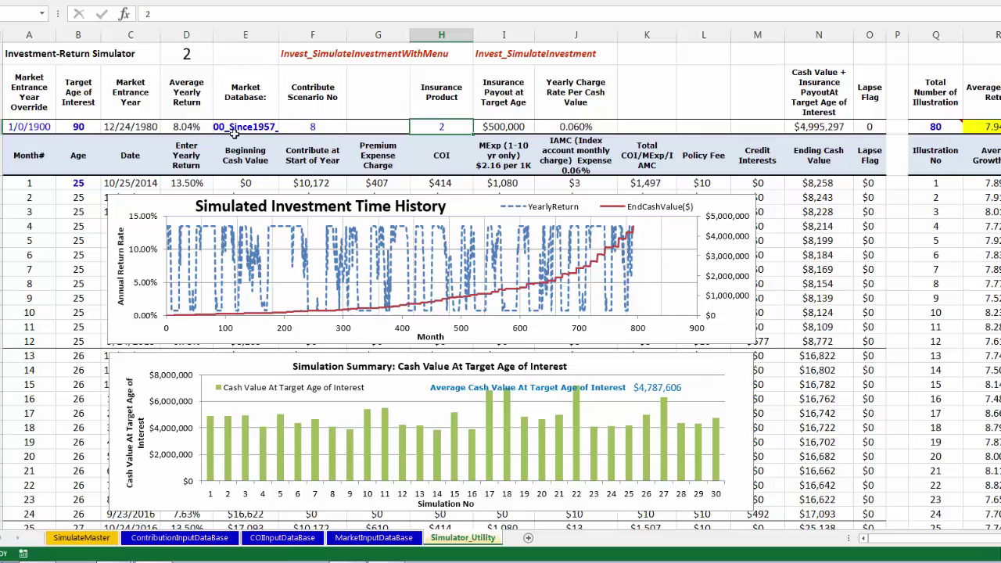
- Inspect the market entrance year override, the target age of interest and the starting age in the Simulator_Utility sheet
left_click(50, 127)
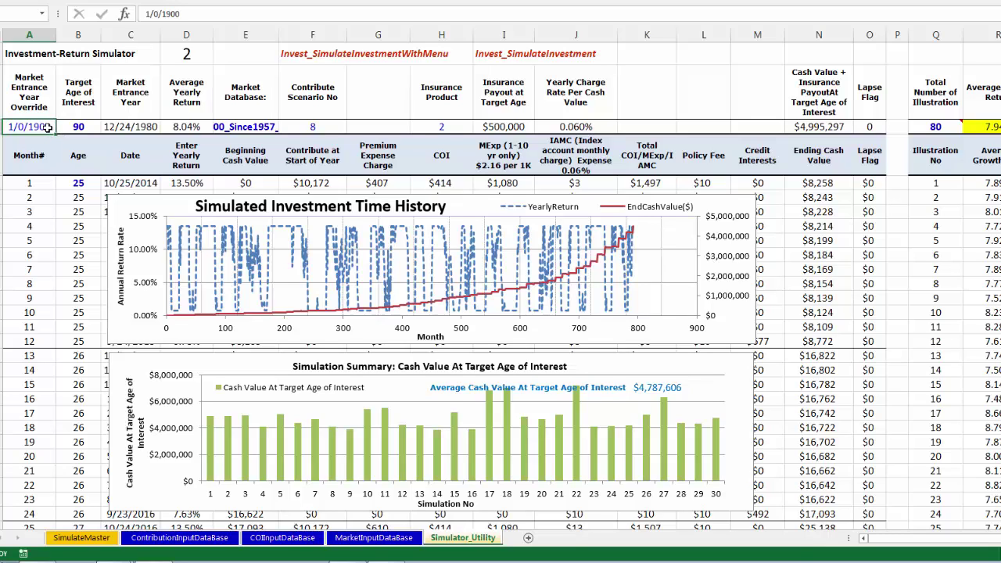
left_click(90, 127)
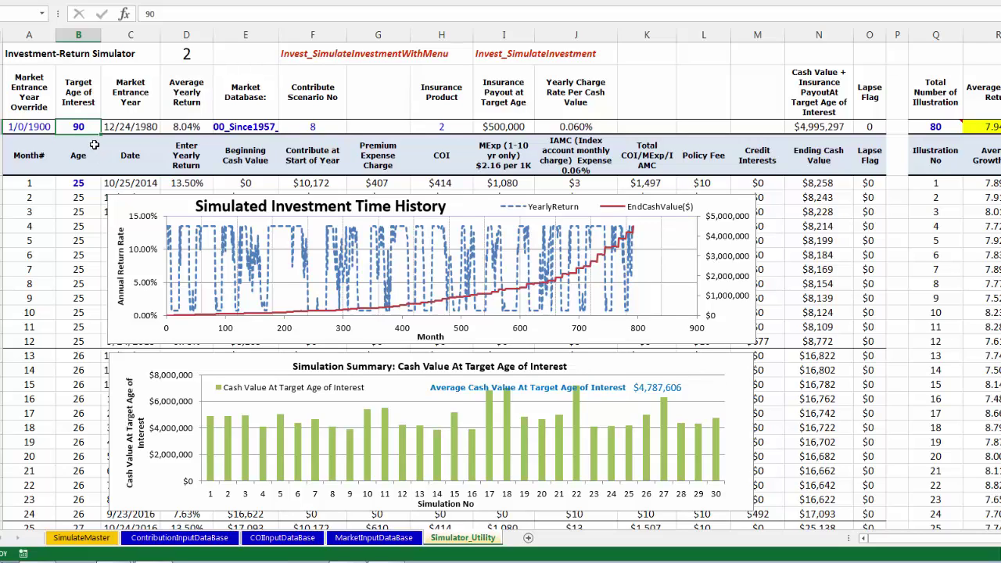
left_click(86, 181)
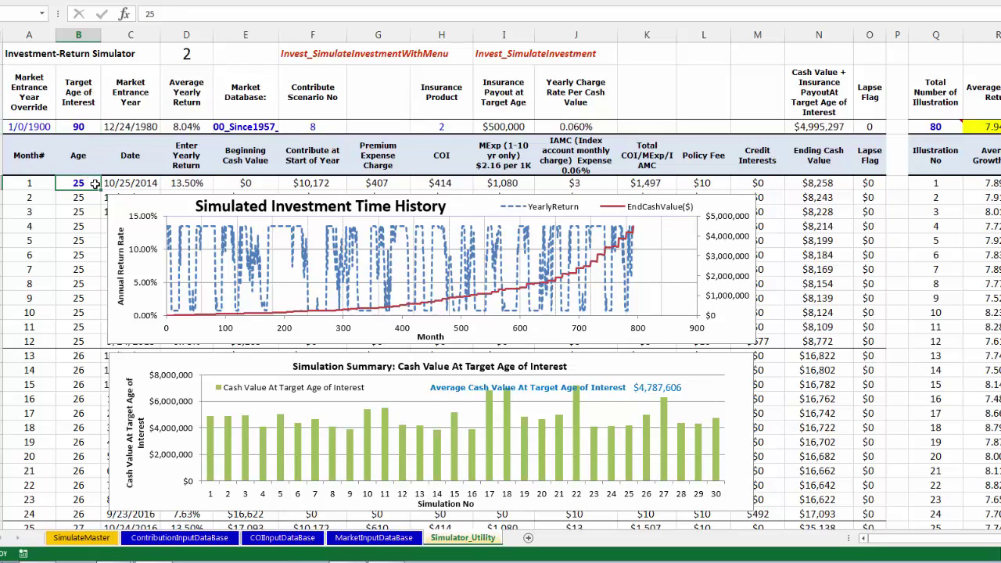
- Inspect the available market databases, then the contribution scenario, insurance product and total number of illustrations cells
left_click(273, 127)
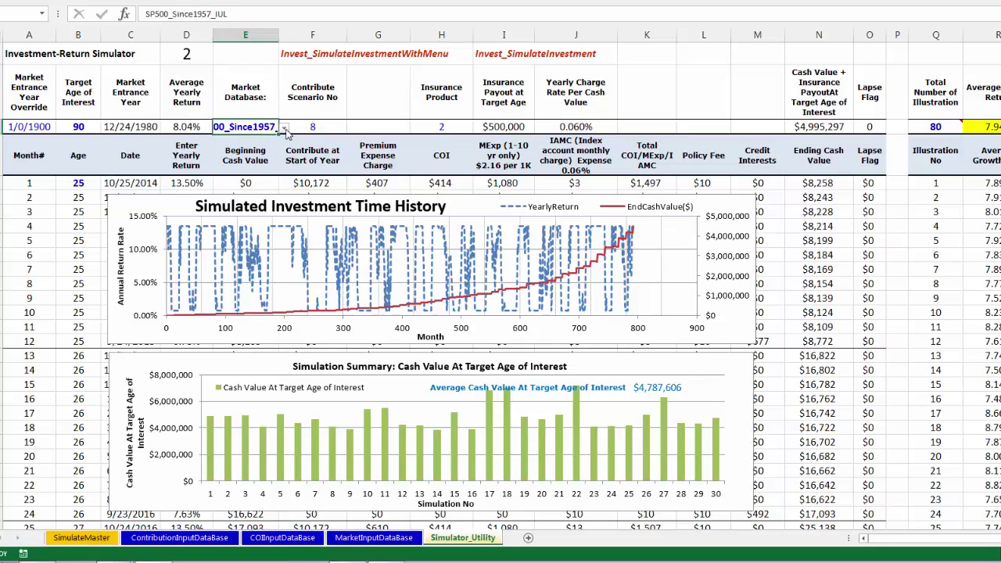
left_click(284, 129)
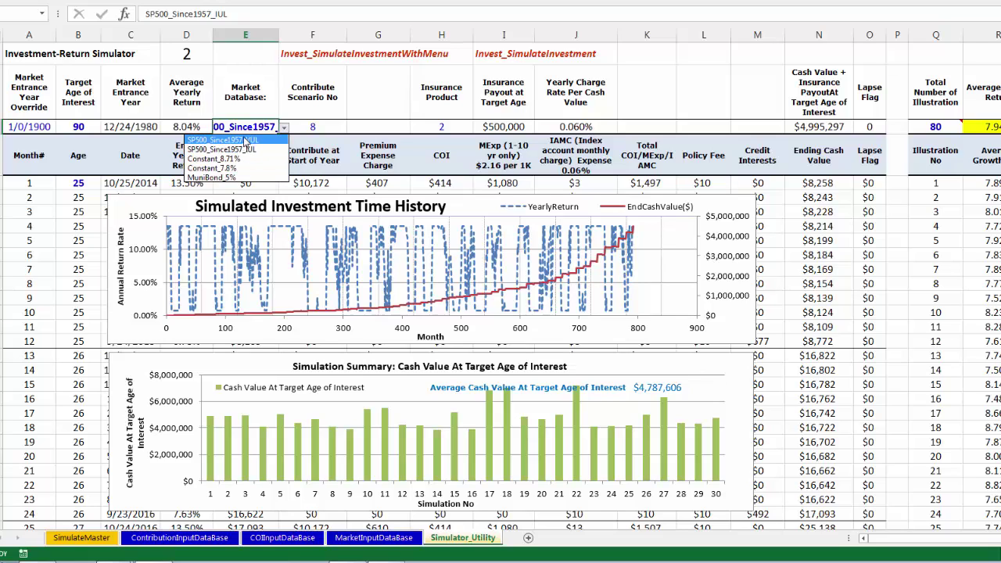
left_click(250, 137)
left_click(323, 127)
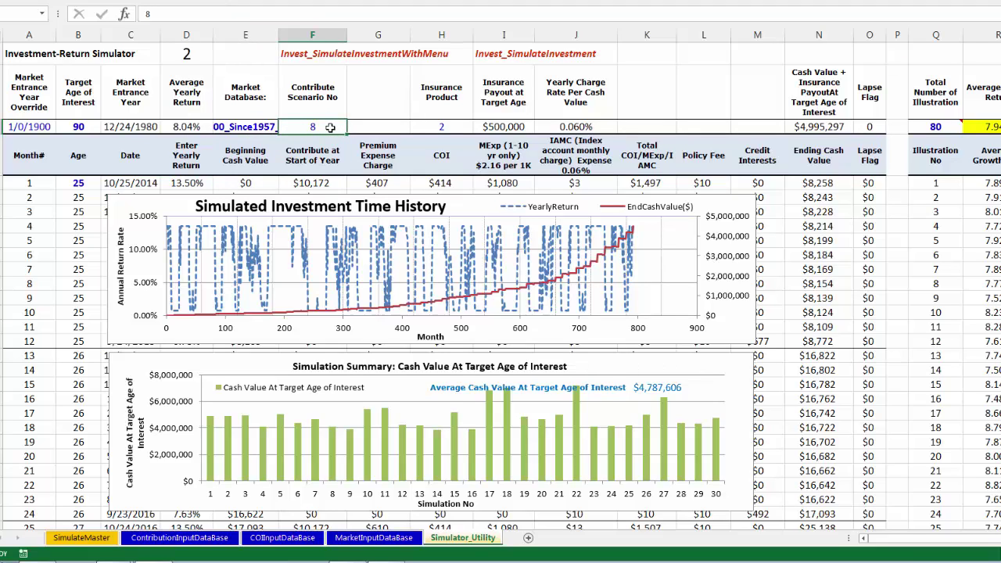
left_click(463, 127)
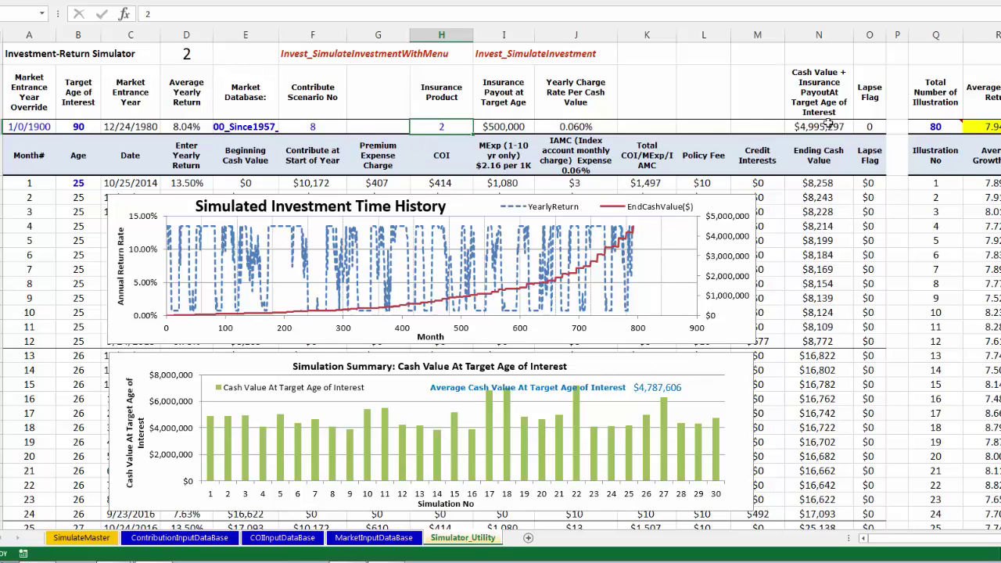
left_click(947, 126)
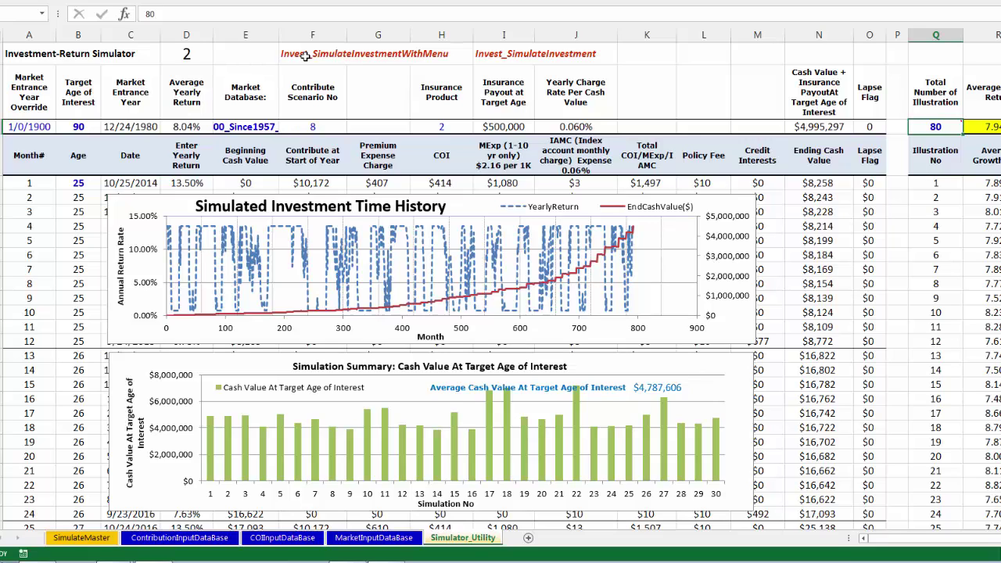
- Run the Invest_SimulateInvestmentWithMenu function through ExTool to open the Investment Simulator form
left_click(306, 57)
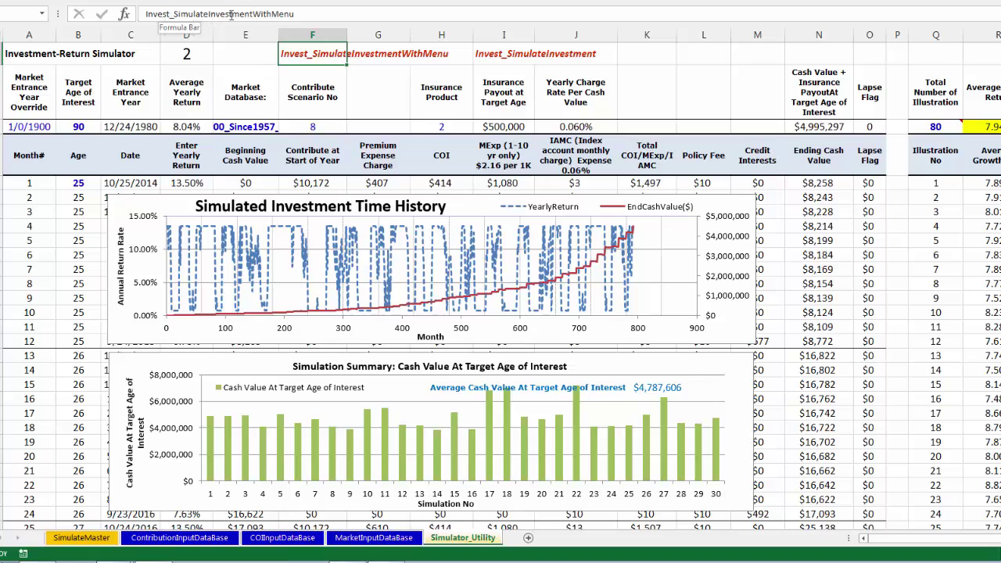
right_click(327, 57)
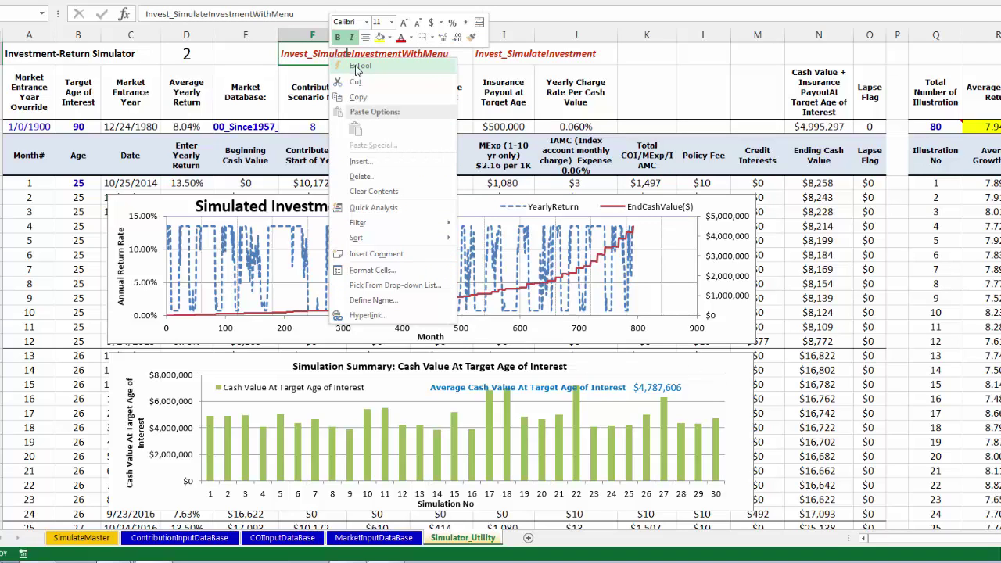
left_click(356, 69)
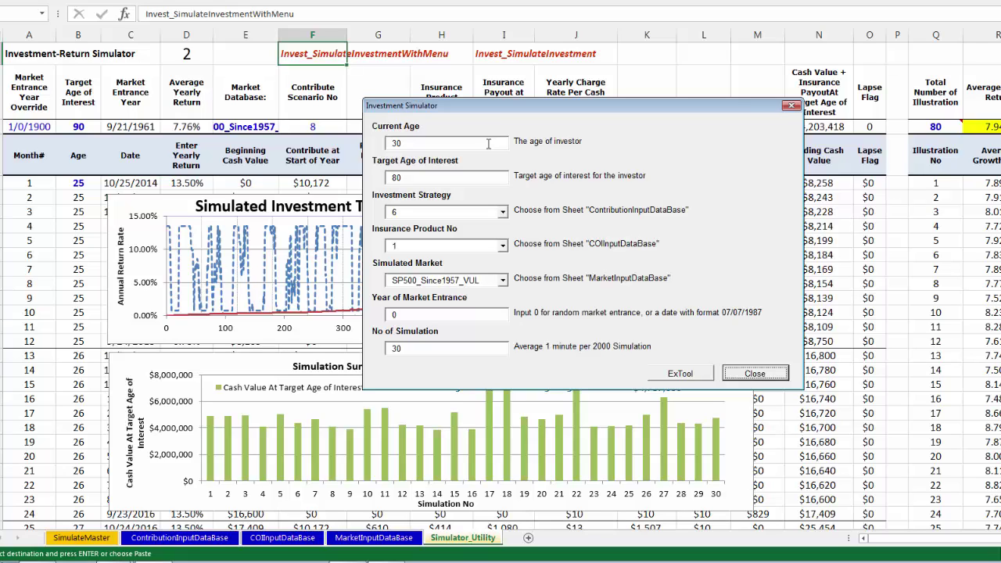
- Set the investor's current age to 28 and the target age of interest to 85
left_click(488, 143)
double_click(488, 143)
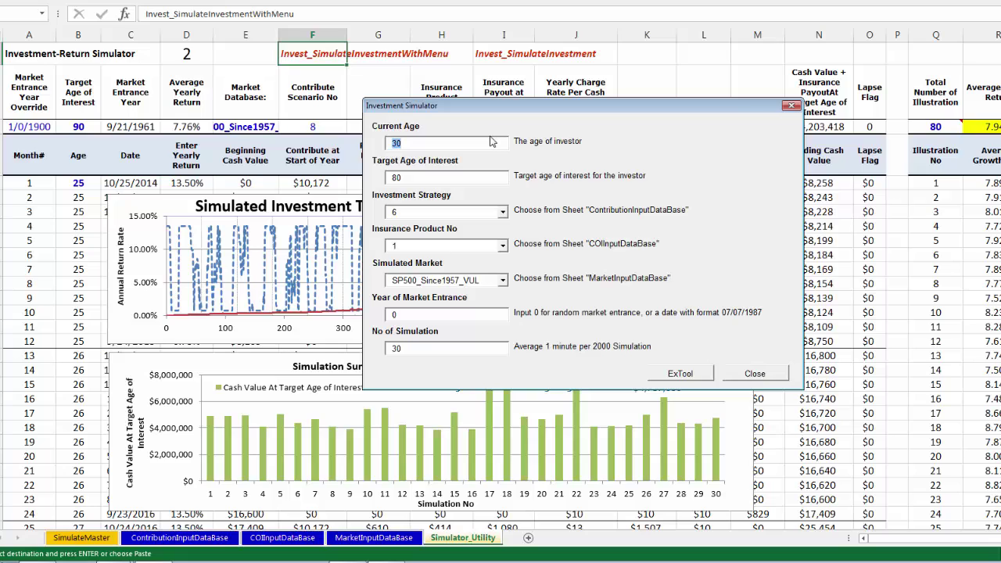
type("28")
double_click(478, 183)
type("8")
- Choose investment strategy 8 and insurance product number 2 for the simulation
left_click(502, 216)
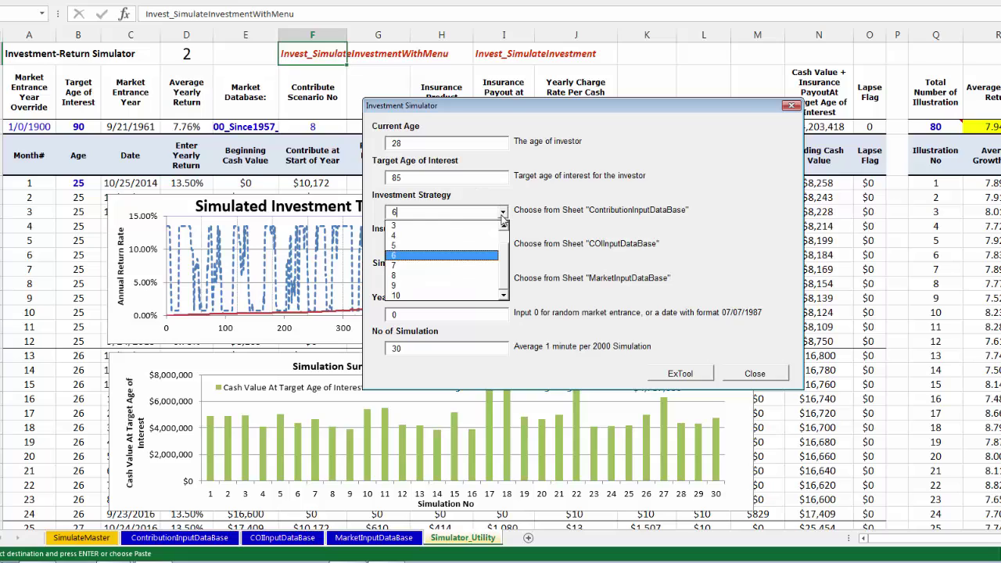
left_click(445, 276)
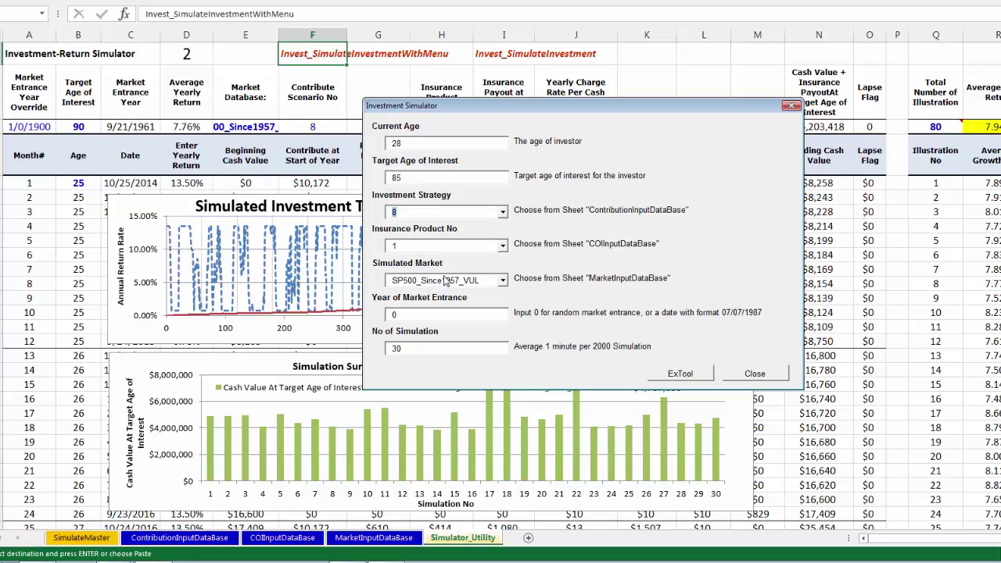
left_click(503, 249)
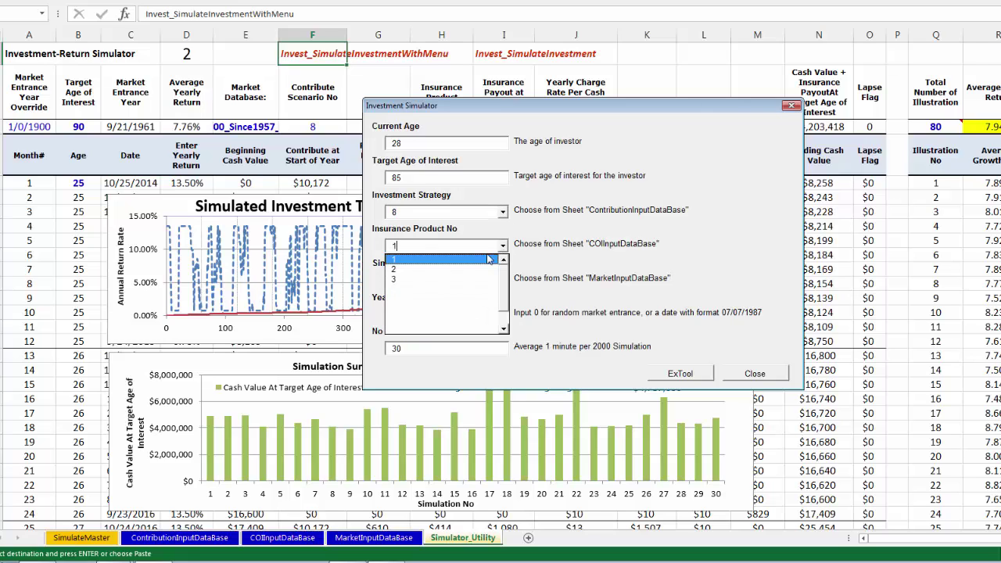
left_click(459, 270)
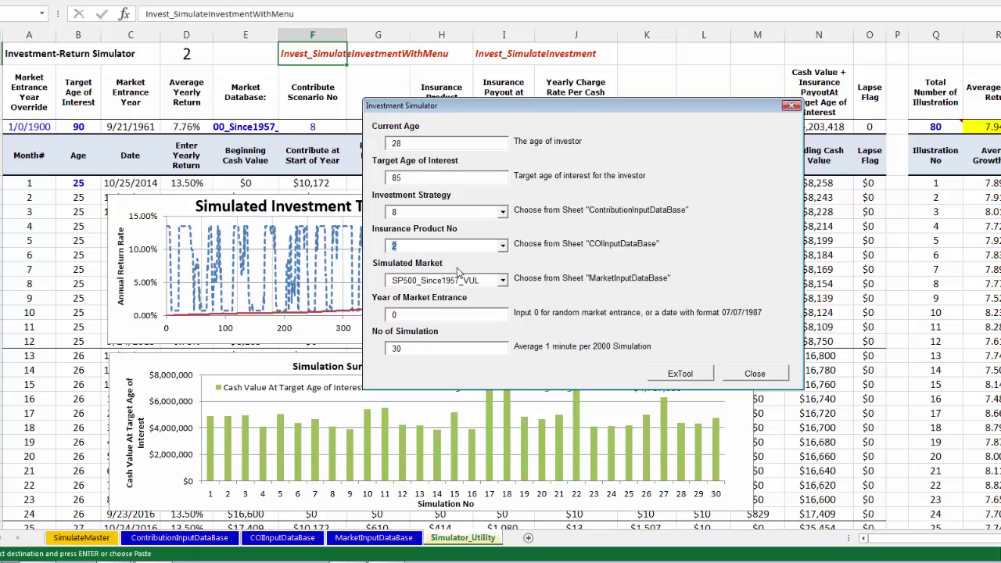
- Choose SP500_Since1957_IUL as the simulated market, keep 30 simulations, and run the configured simulation
left_click(502, 281)
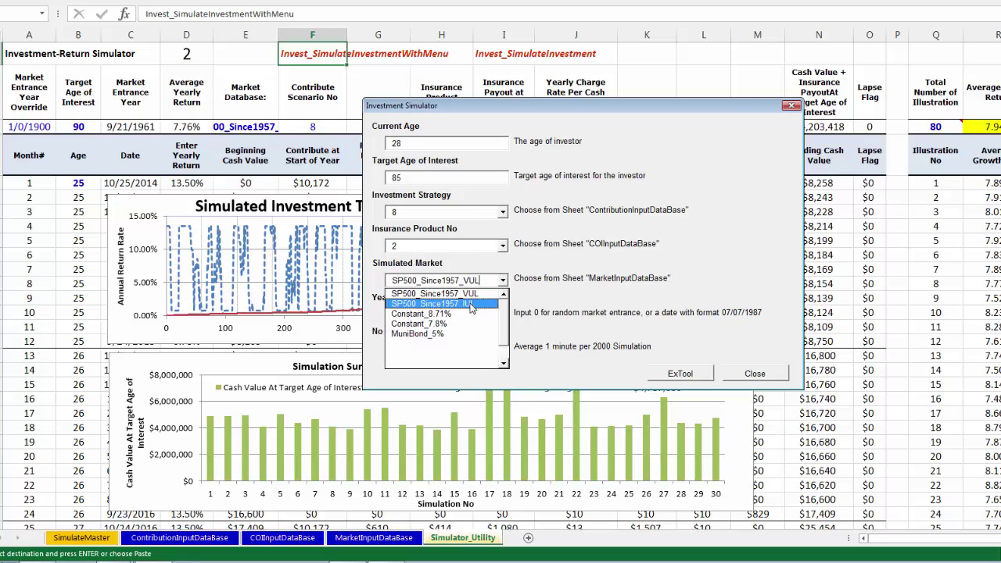
left_click(472, 304)
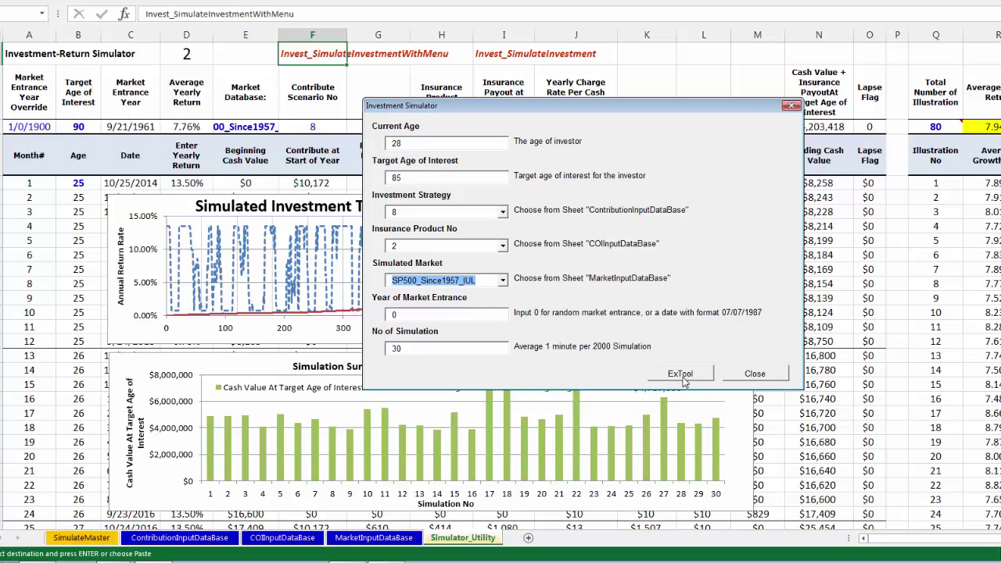
left_click(489, 347)
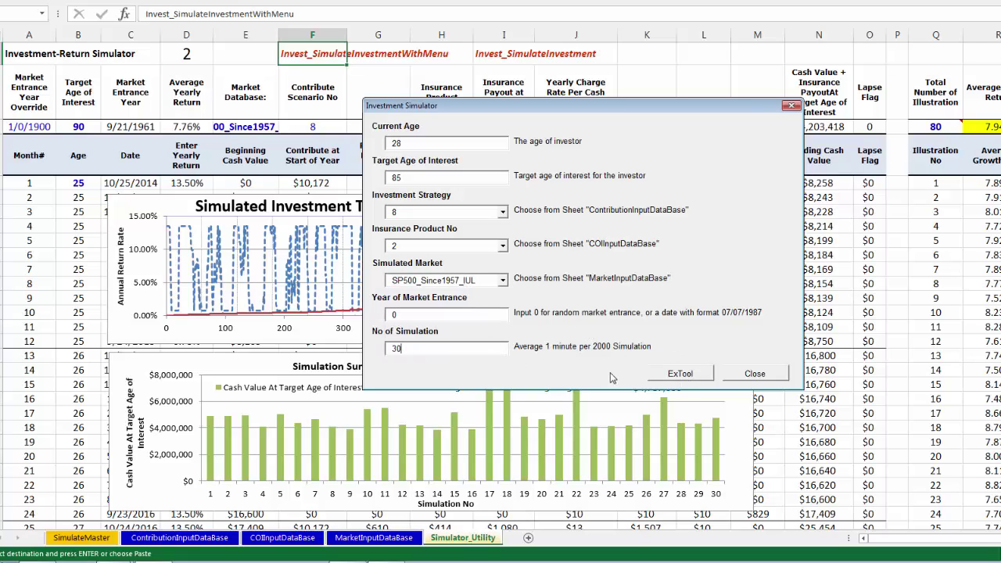
left_click(689, 375)
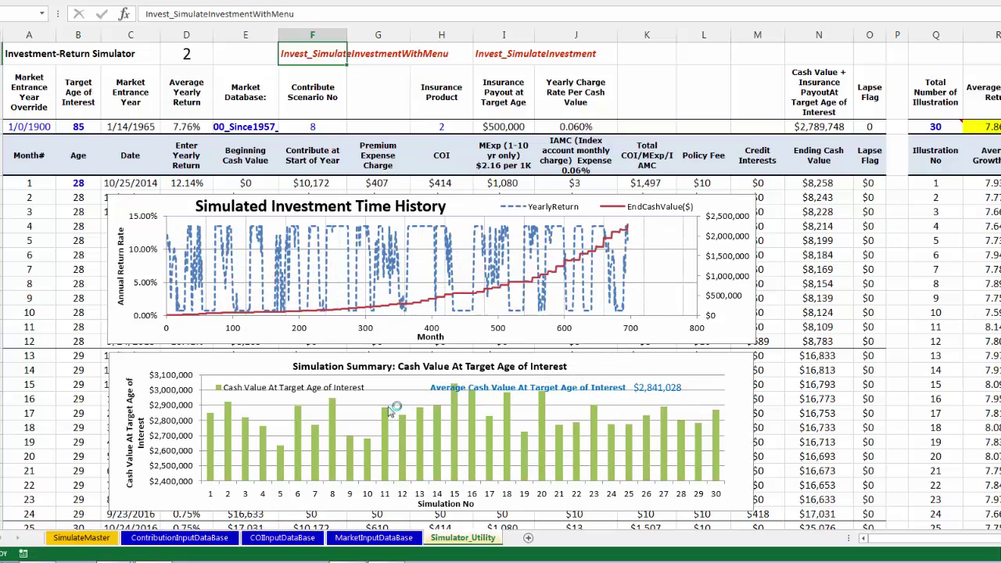
- Examine the end cash value curve in the time history chart and the cash values in the simulation summary chart
left_click(133, 270)
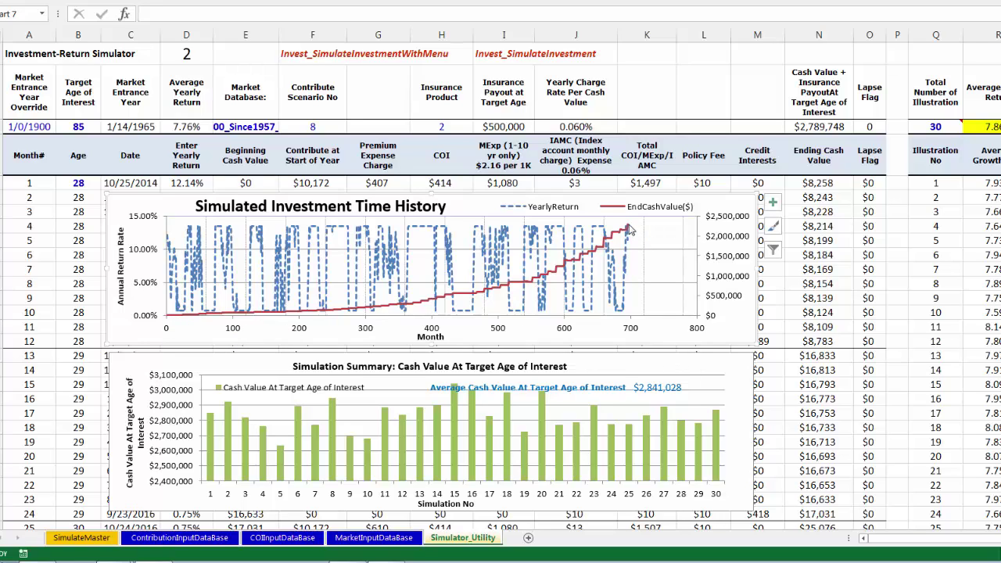
mouse_move(630, 229)
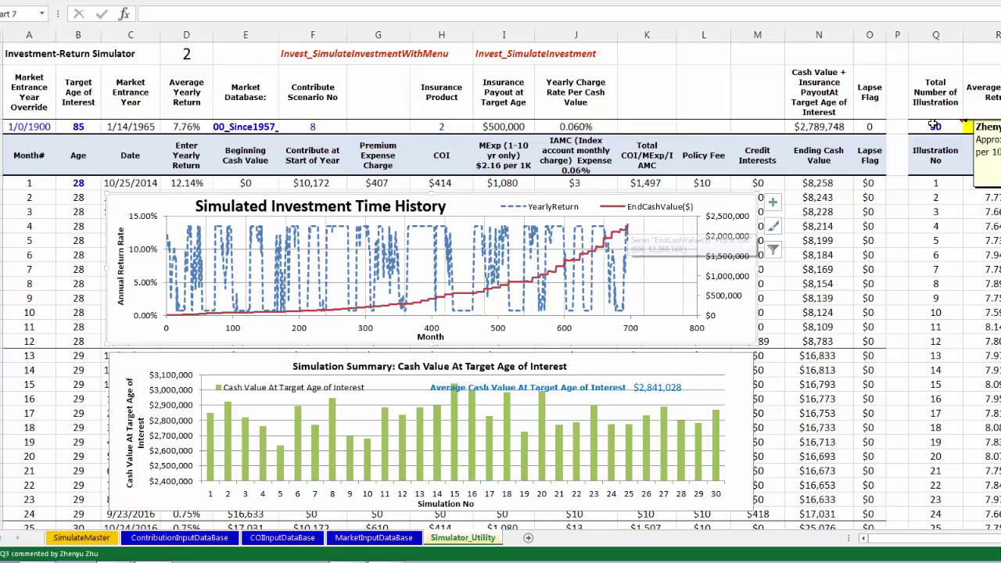
mouse_move(592, 285)
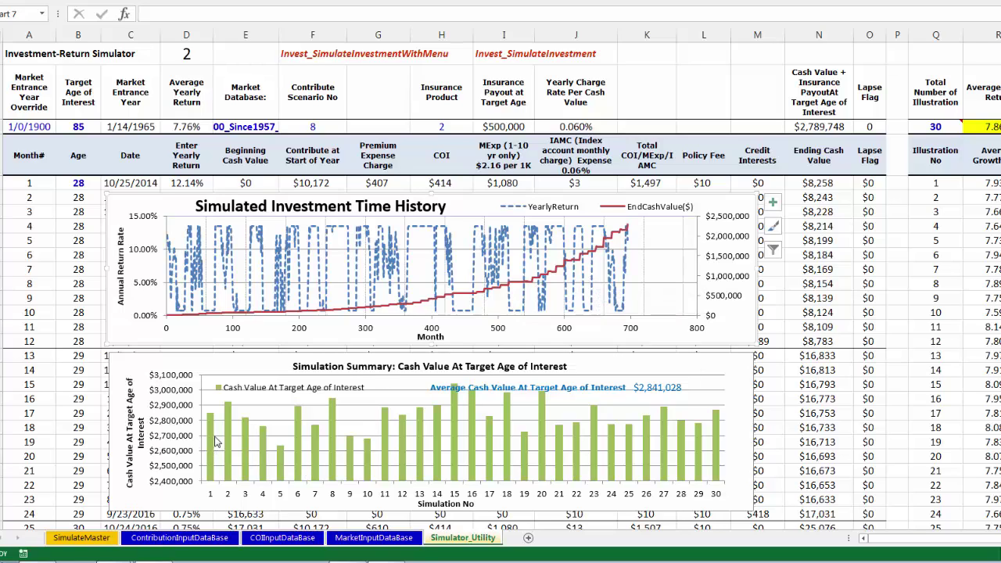
mouse_move(210, 426)
- Set the starting age to 40, the target age of interest to 90 and the total number of illustrations to 50 in the sheet
left_click(86, 183)
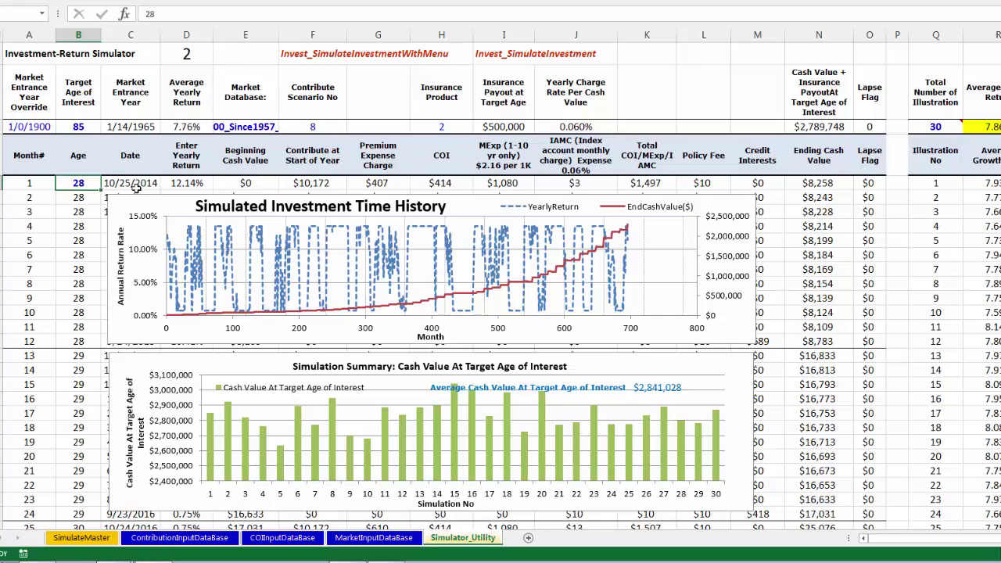
type("40")
left_click(86, 130)
type("90")
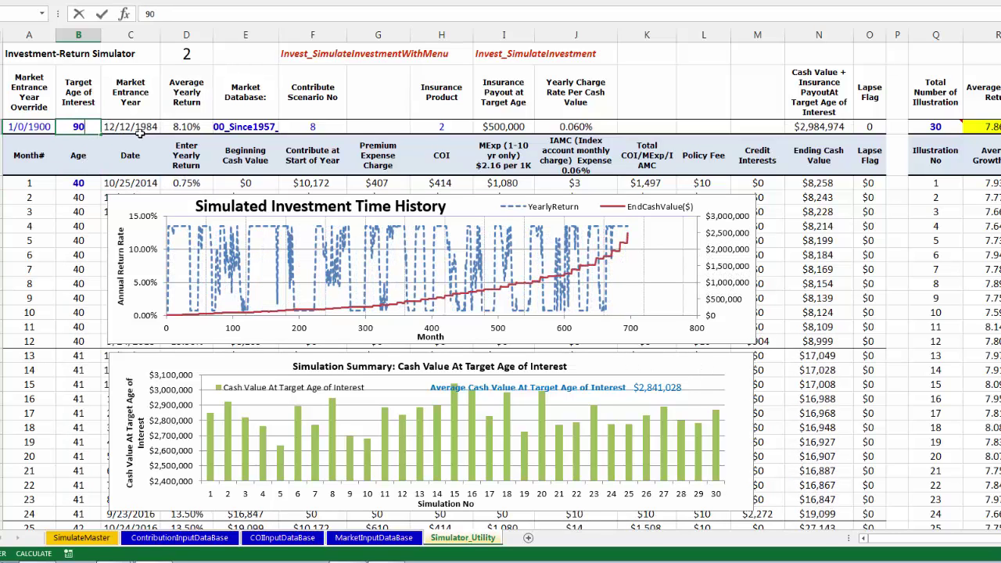
left_click(931, 127)
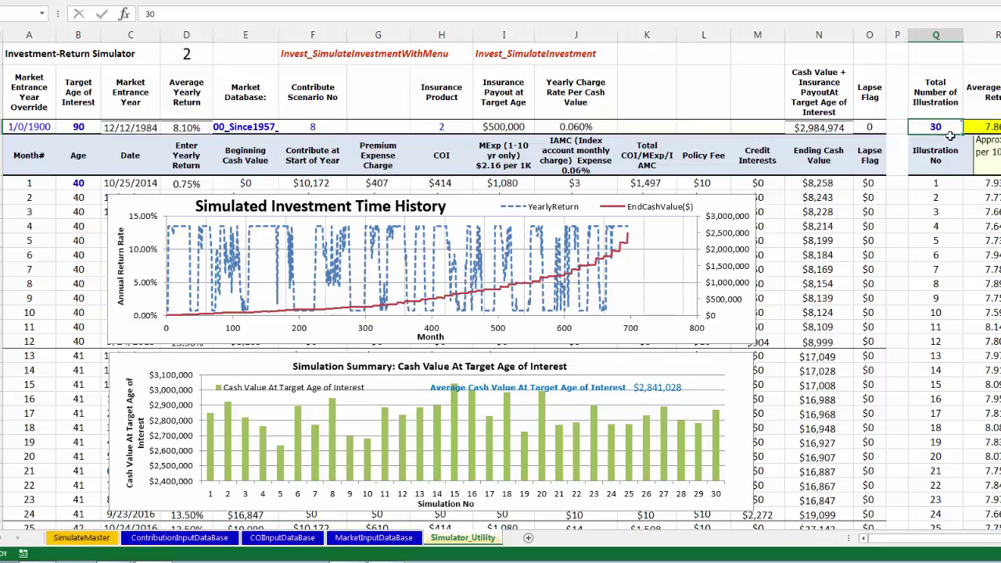
type("50")
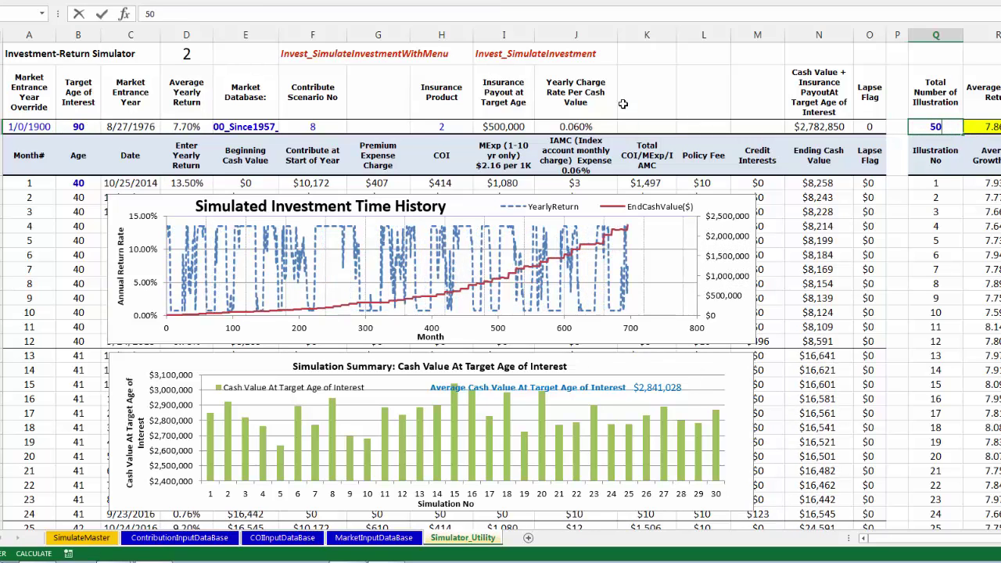
left_click(607, 94)
- Run the Invest_SimulateInvestment function through ExTool using the values in the sheet
right_click(490, 58)
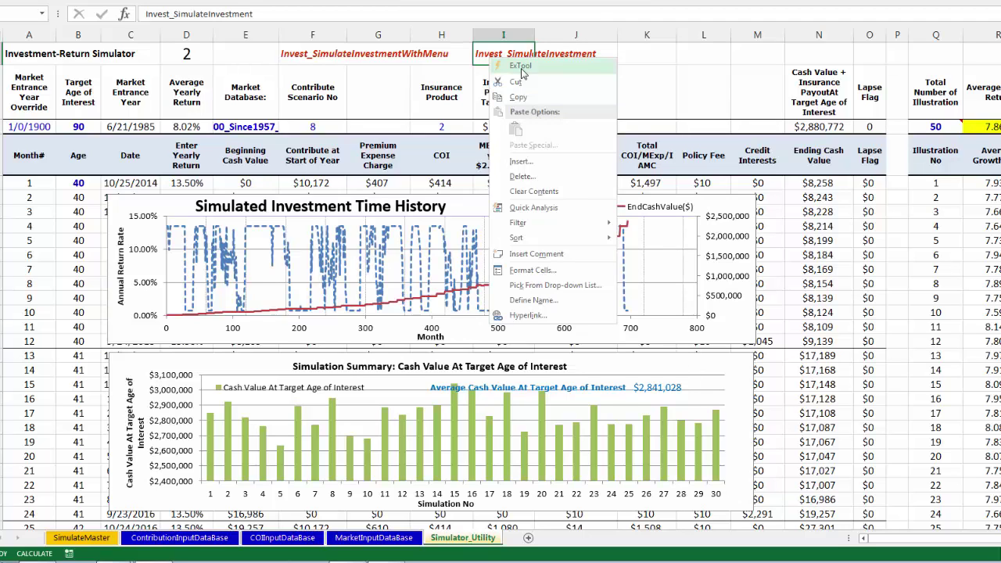
left_click(522, 69)
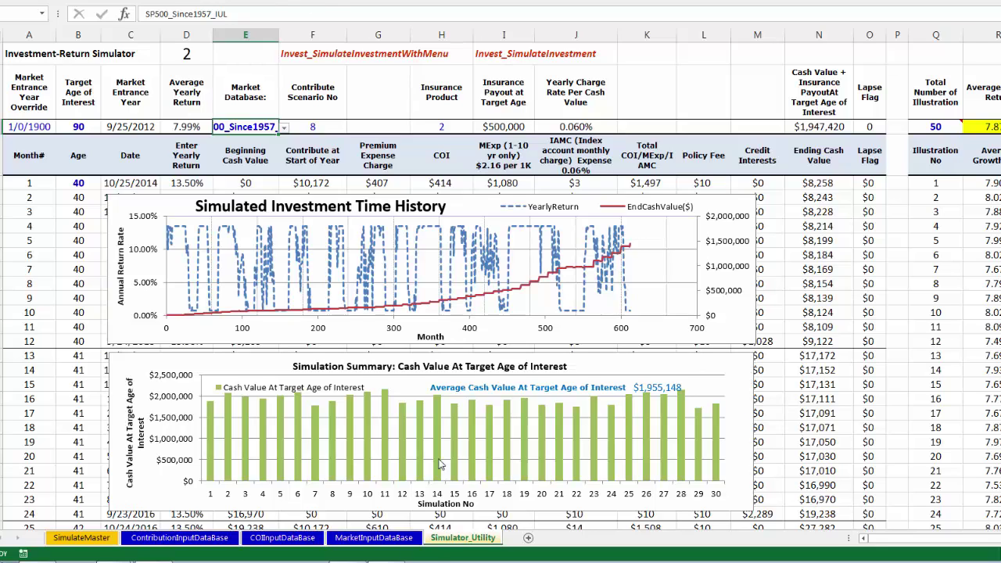
- Switch to the ExTool Video Presentation in PowerPoint
mouse_move(156, 562)
mouse_move(121, 562)
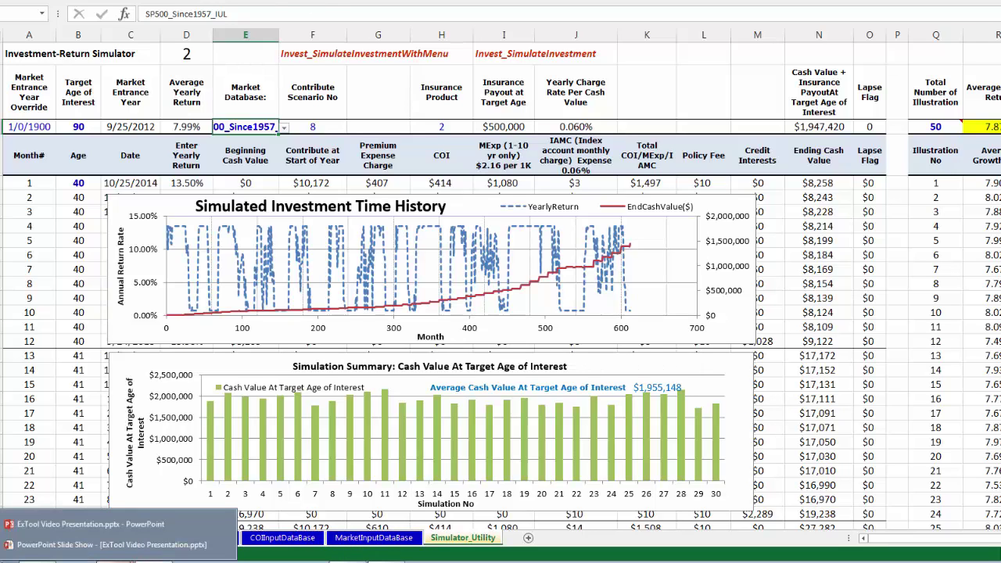